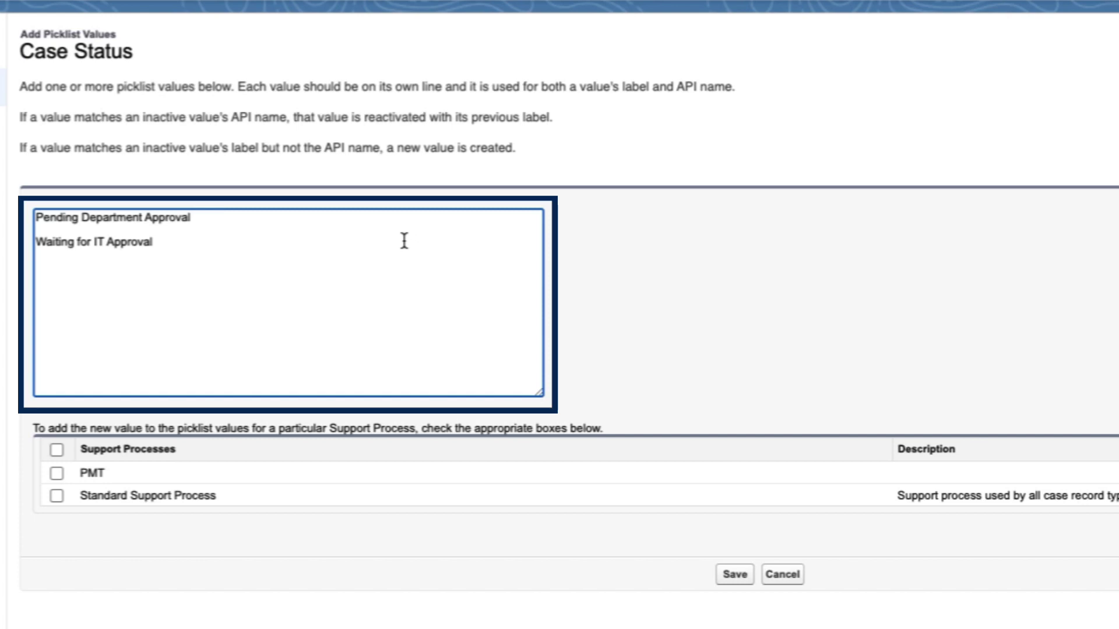
- Save the Pending Department Approval and Waiting for IT Approval status values, then view Support Processes
left_click(734, 577)
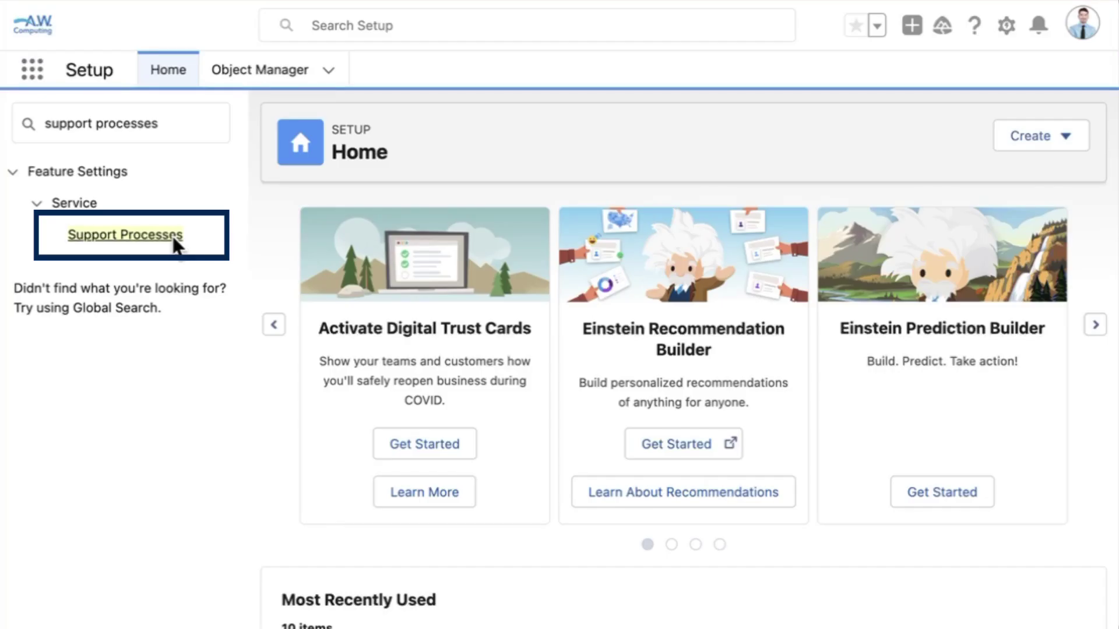
left_click(174, 239)
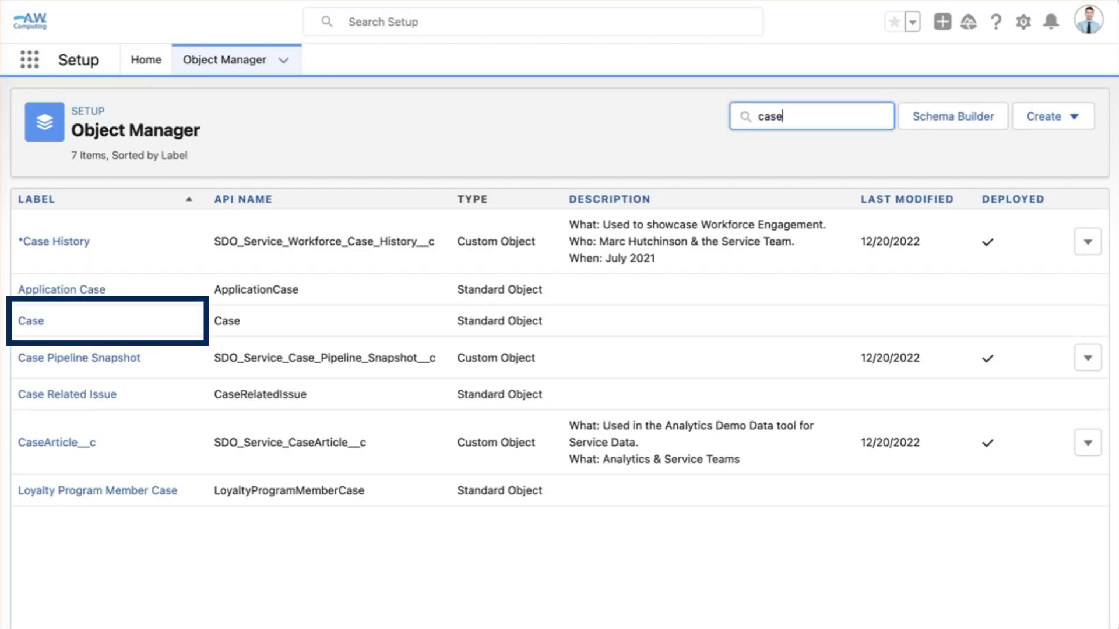
- Create a new Case page layout named 'Internal', cloned from the existing Internal layout
left_click(32, 322)
left_click(122, 265)
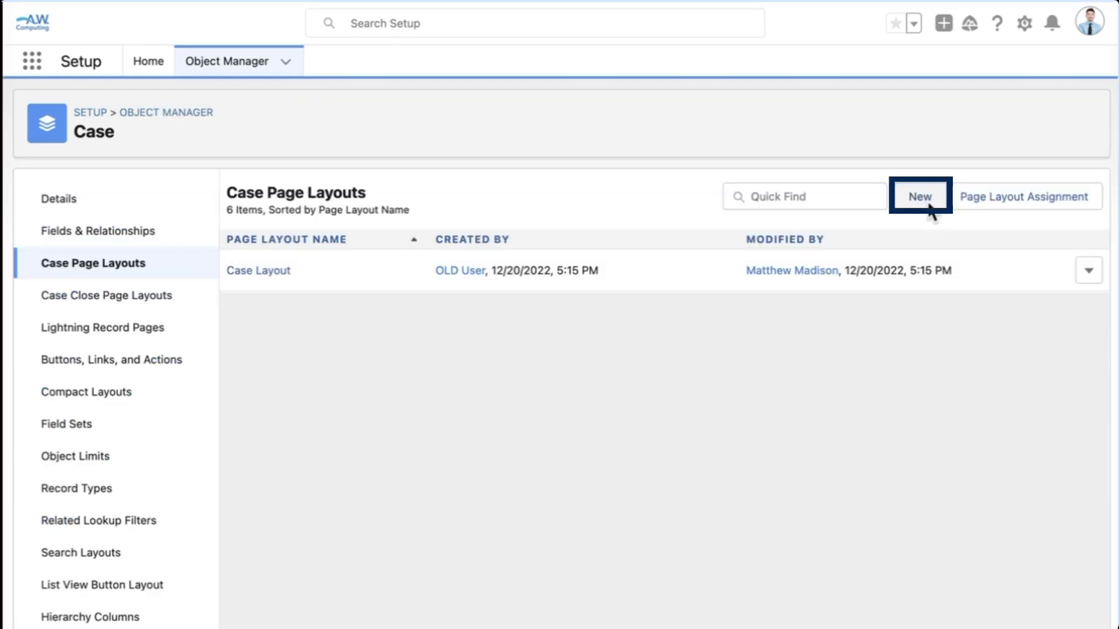
left_click(929, 205)
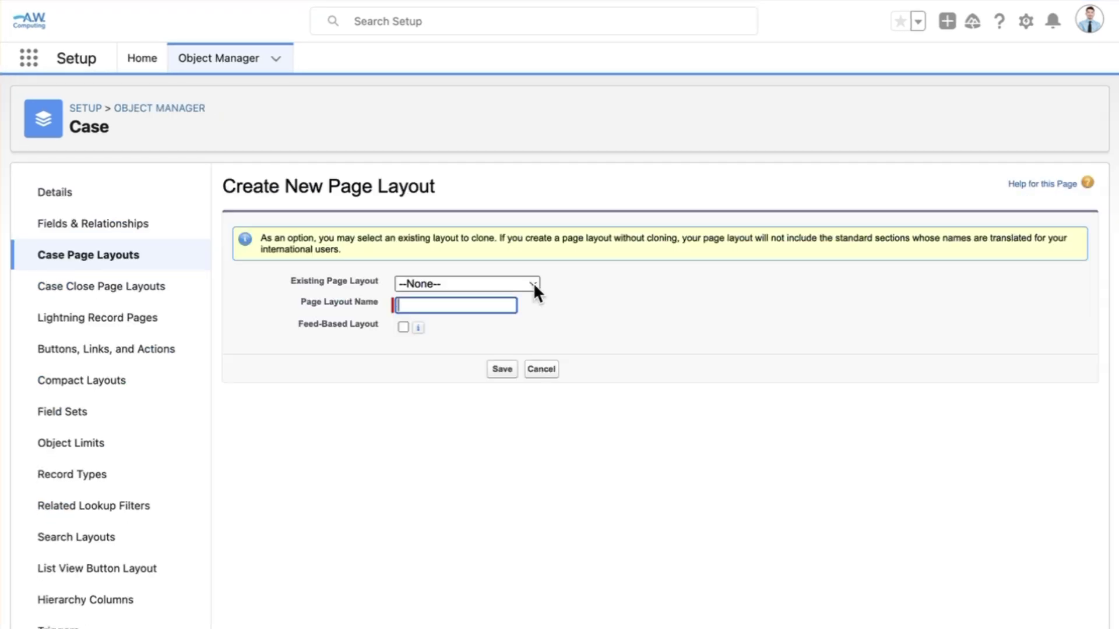
left_click(534, 291)
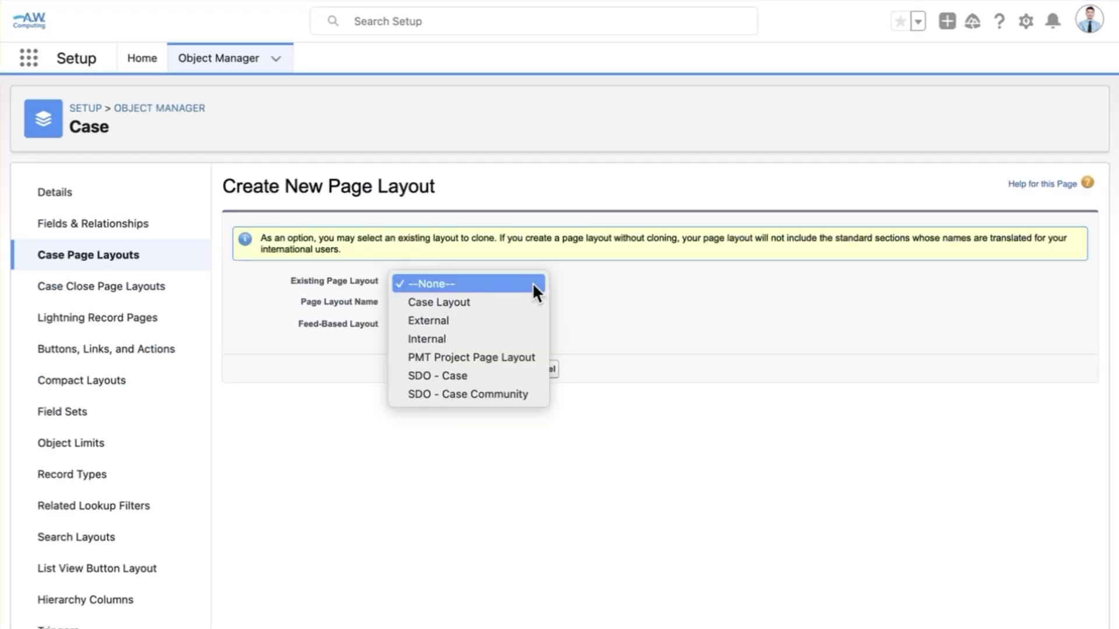
left_click(528, 339)
key("Tab")
type("Internal")
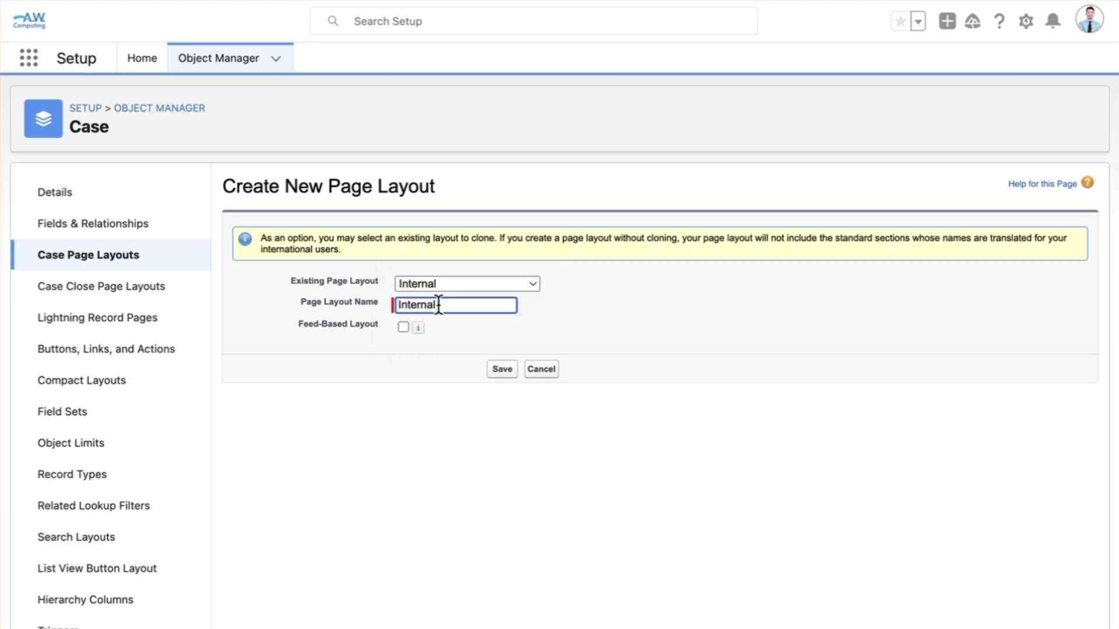
left_click(502, 372)
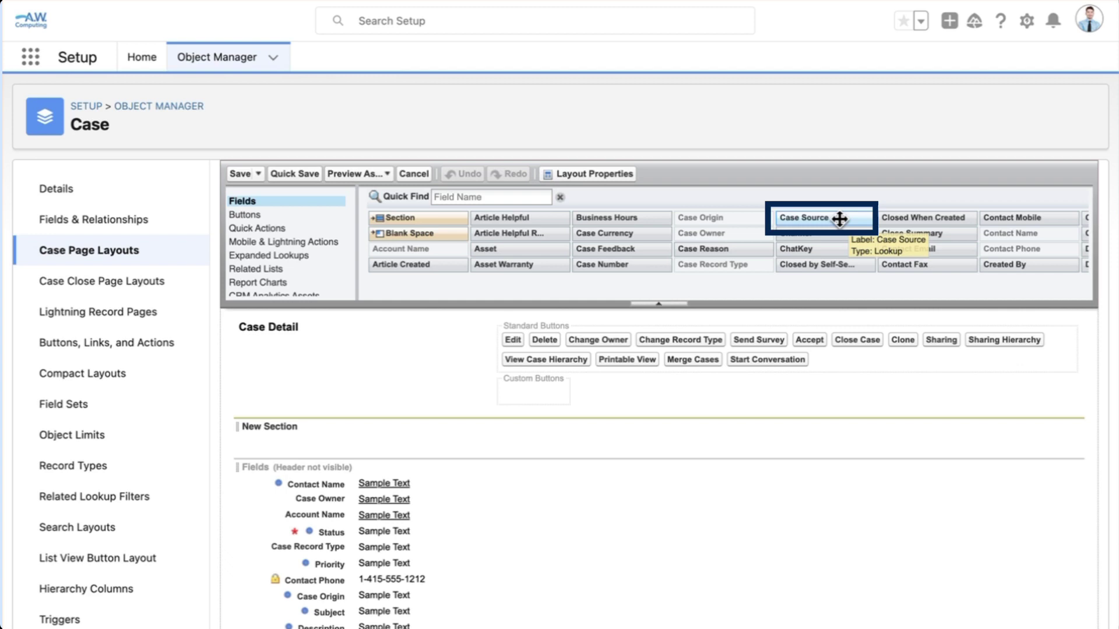
- Arrange Contact Name, Case Source and Case Reason, in that order, in the layout's New Section
left_click_drag(839, 219, 557, 377)
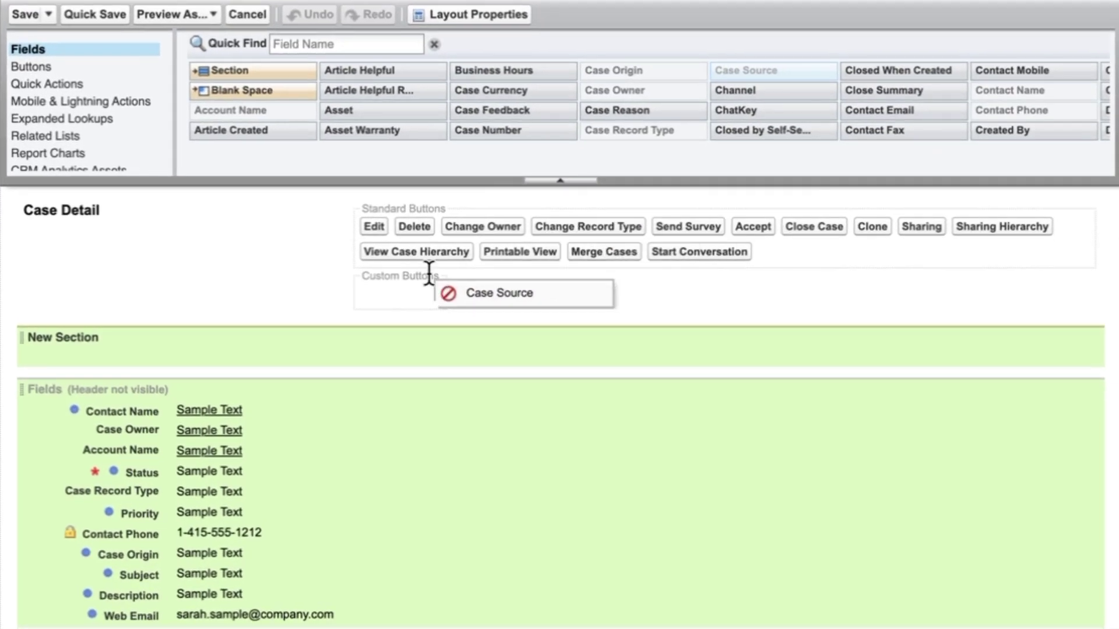
left_click_drag(429, 274, 220, 344)
left_click_drag(609, 111, 220, 368)
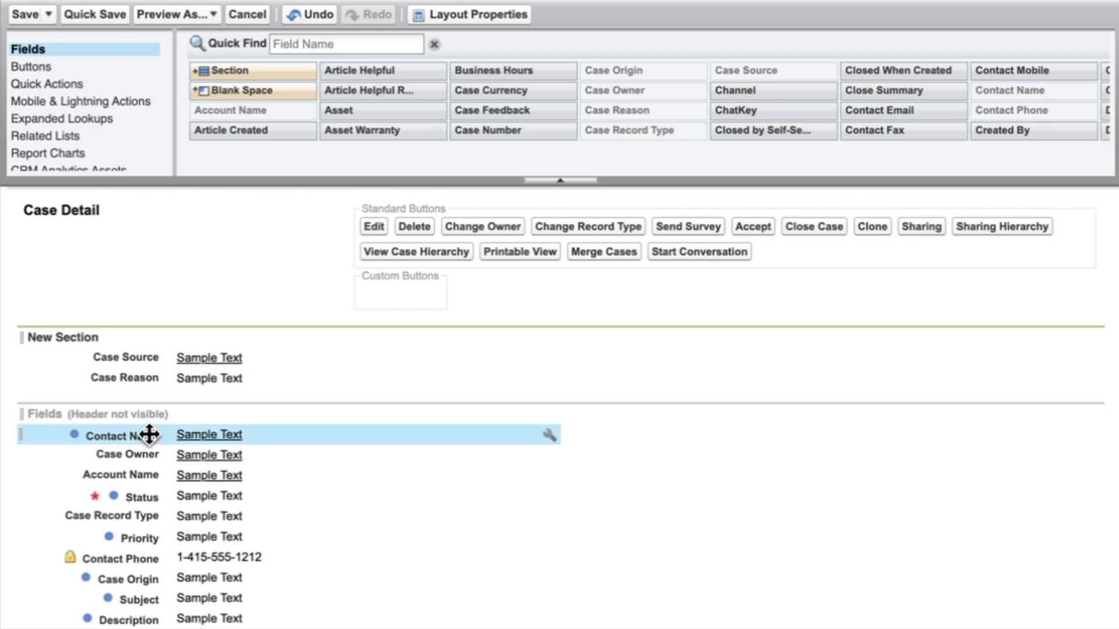
left_click_drag(149, 434, 152, 355)
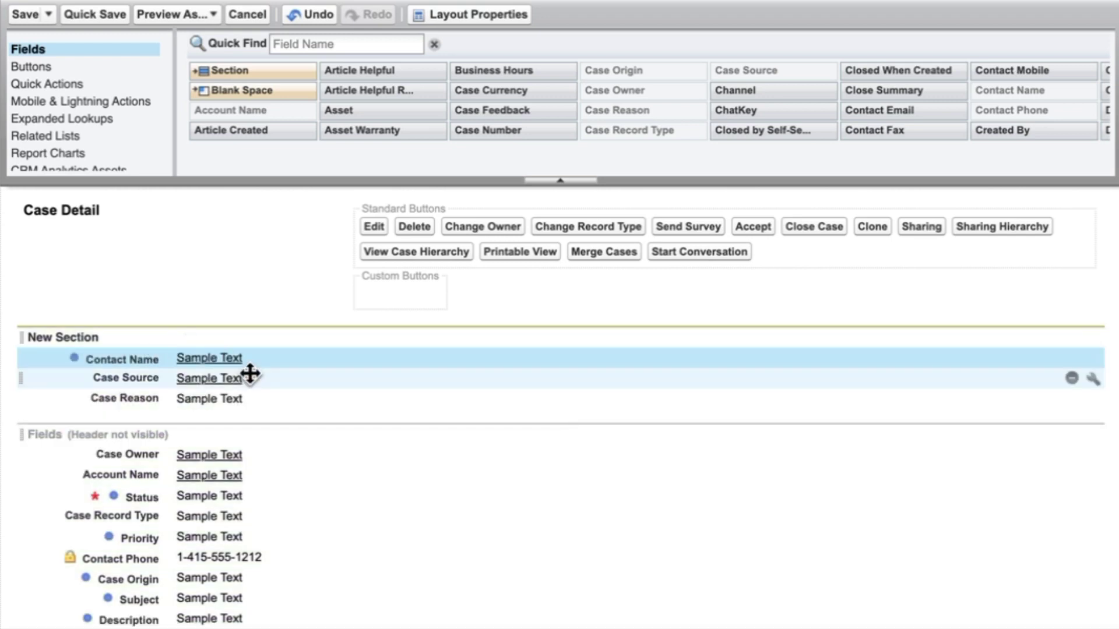
- Save the Internal layout, then clone External into a new layout with Case Reason below Status
left_click(26, 17)
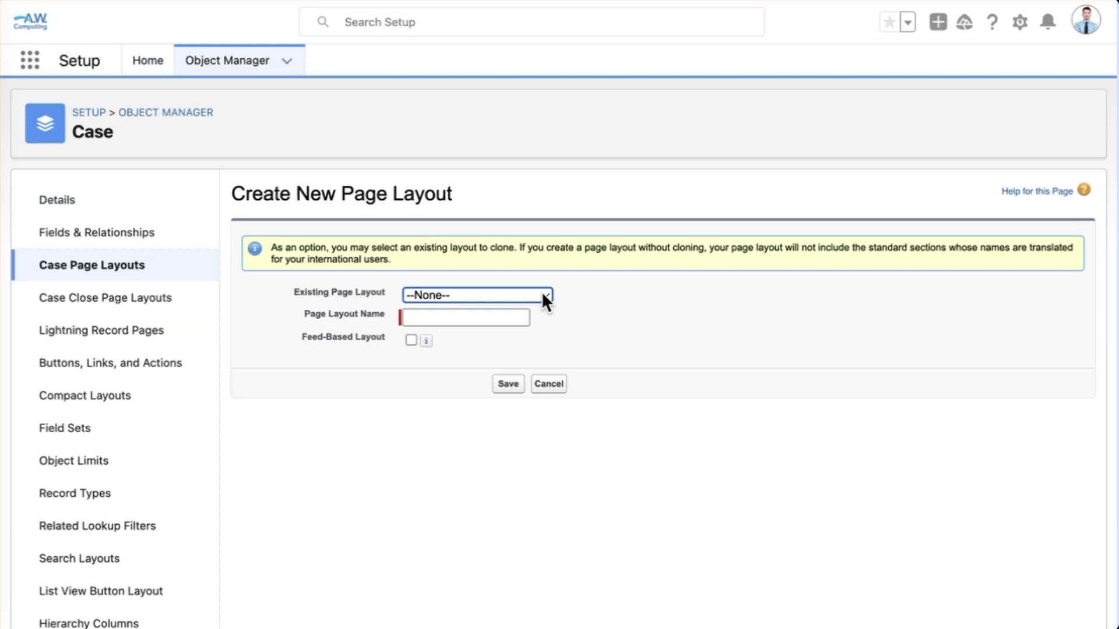
left_click(541, 294)
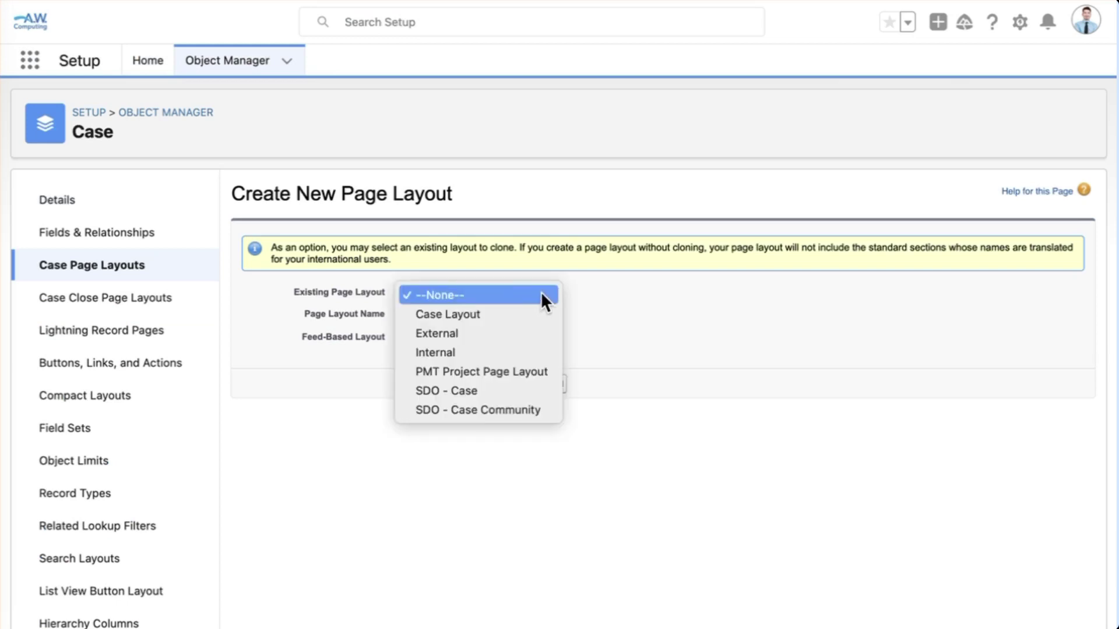
left_click(494, 333)
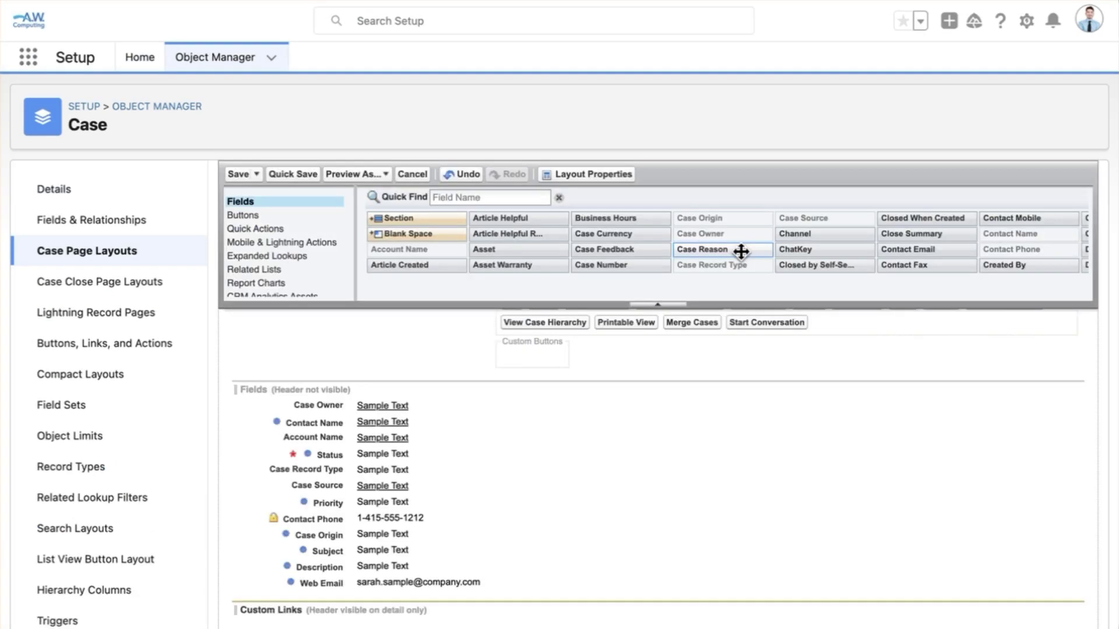
left_click_drag(740, 251, 397, 464)
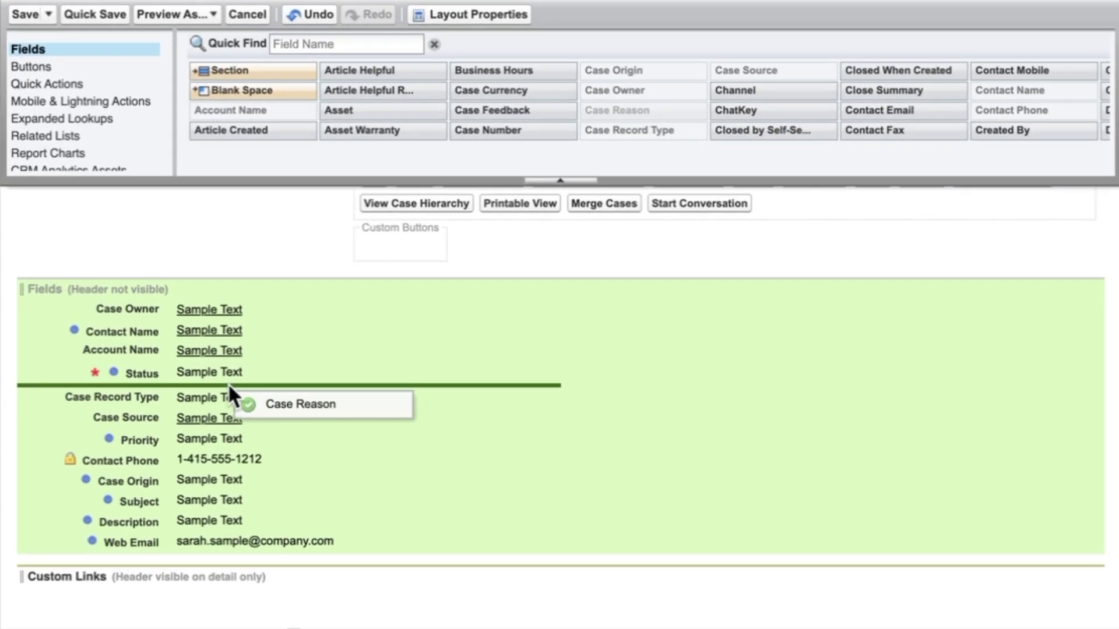
left_click_drag(229, 383, 228, 385)
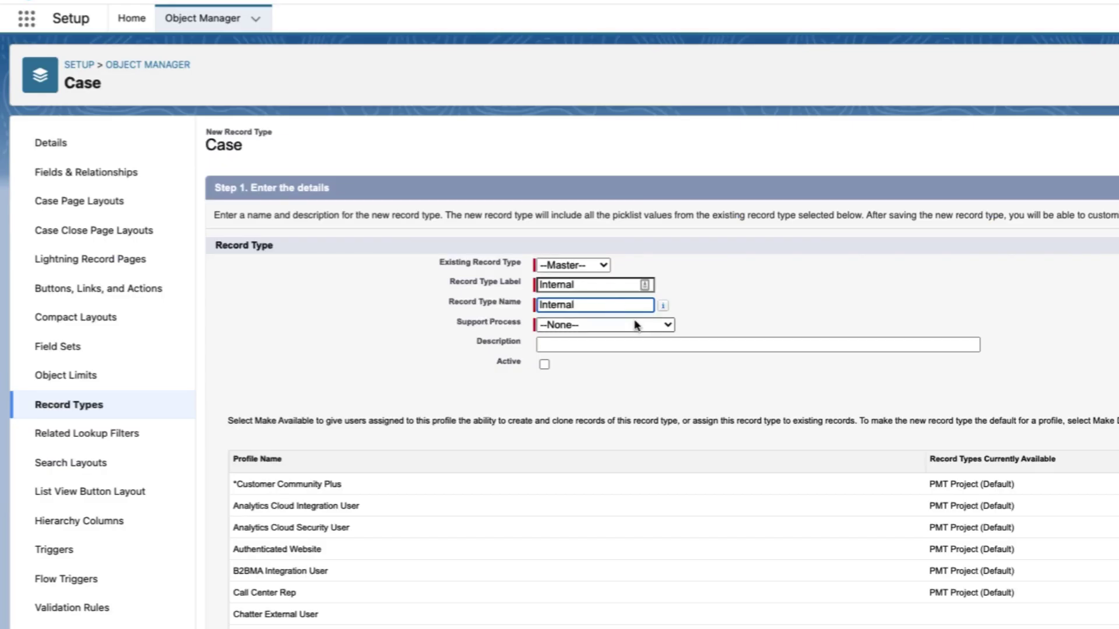
- Make the Internal record type active, using Internal process, description 'To be used when creating internal cases', one layout
left_click(664, 322)
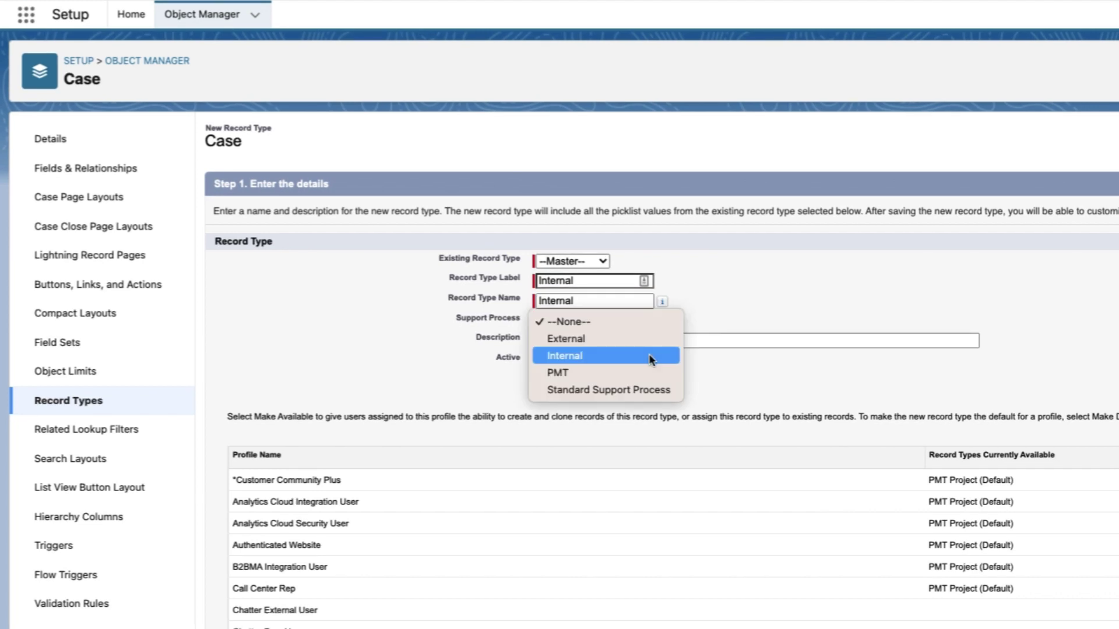
left_click(648, 355)
left_click(646, 343)
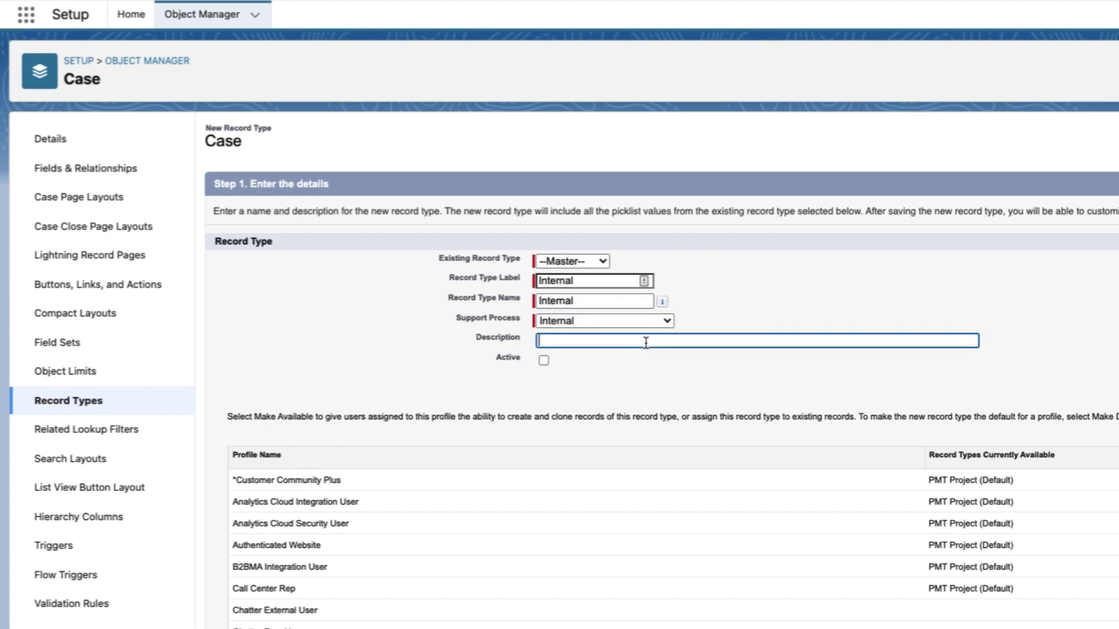
type("To be used when creating internal cases")
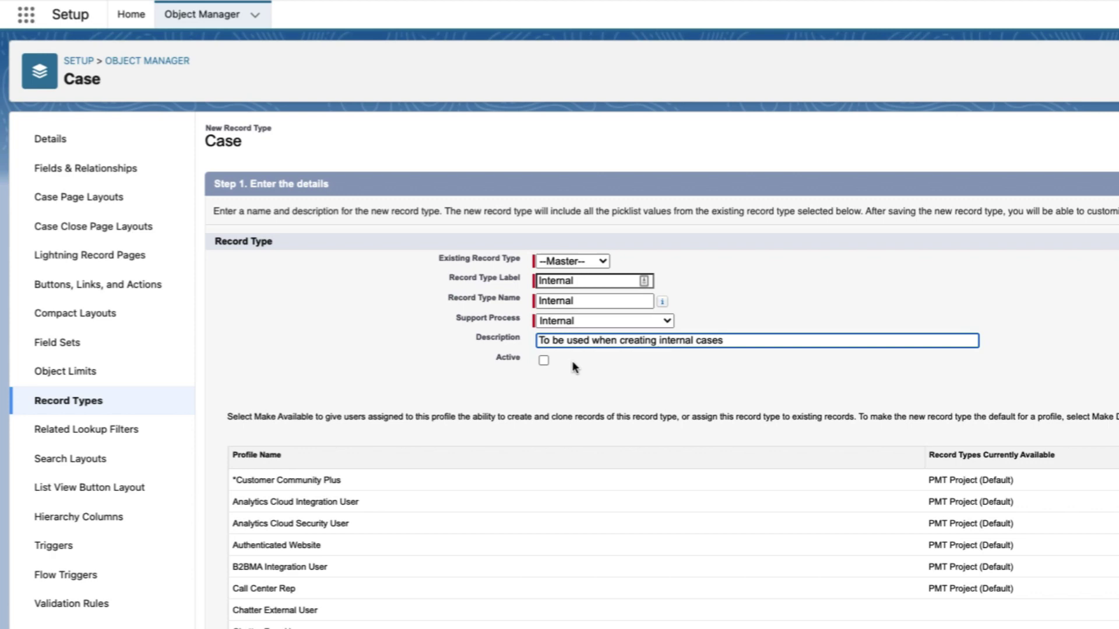
left_click(543, 361)
scroll(543, 365, "down", 10)
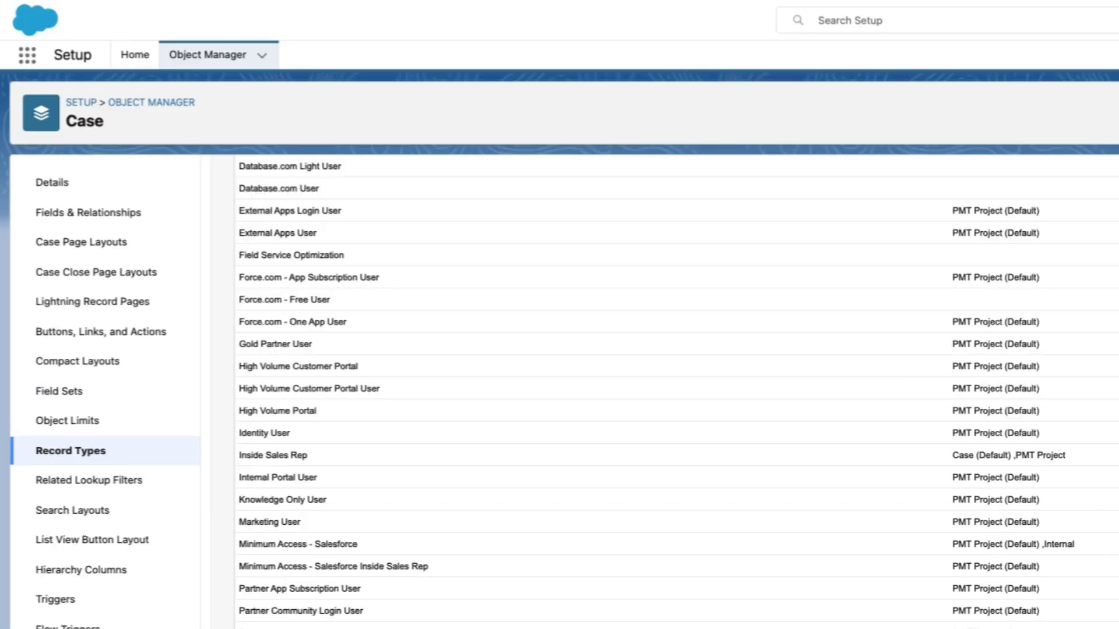
scroll(559, 350, "down", 10)
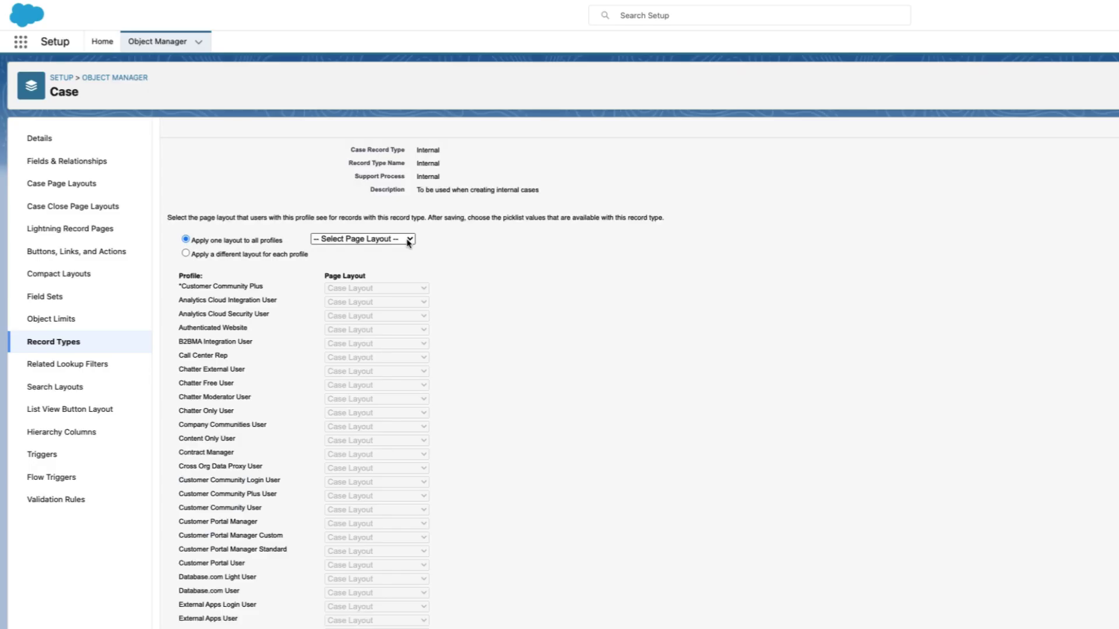
left_click(409, 240)
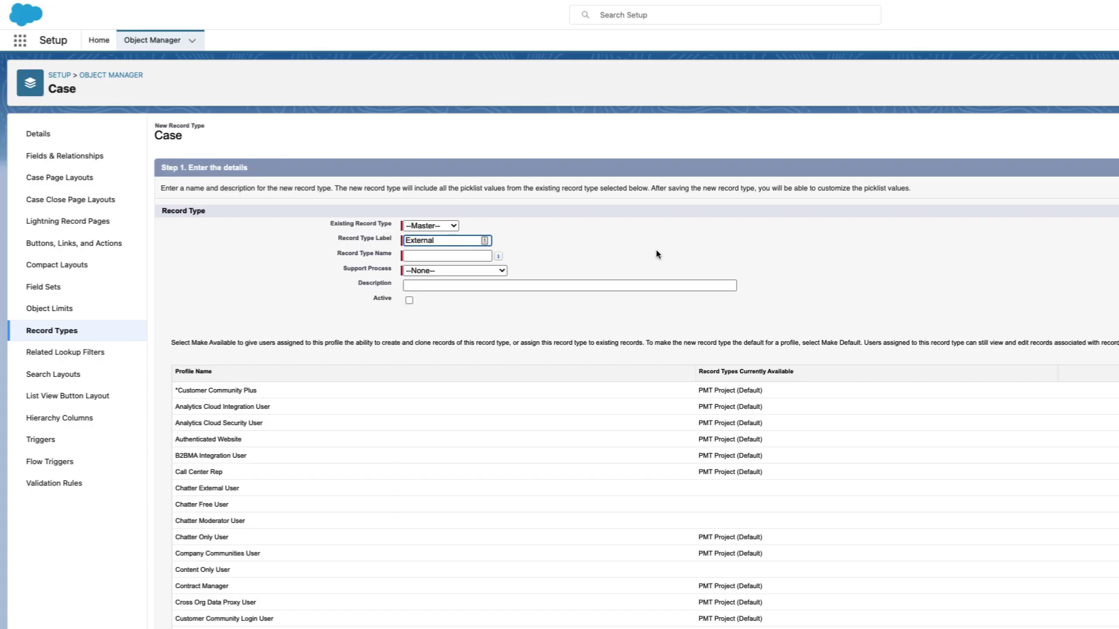
- Enter the name for the External Case record type
left_click(477, 256)
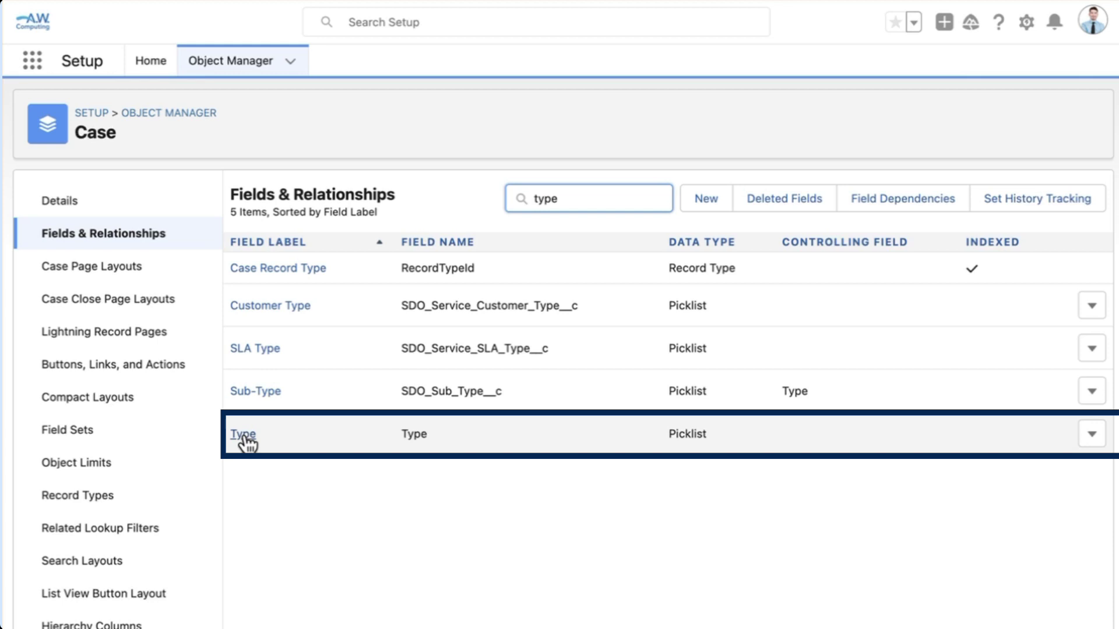
- Start adding new values to the Case Type picklist from the Type field's detail page
left_click(244, 435)
scroll(662, 454, "down", 6)
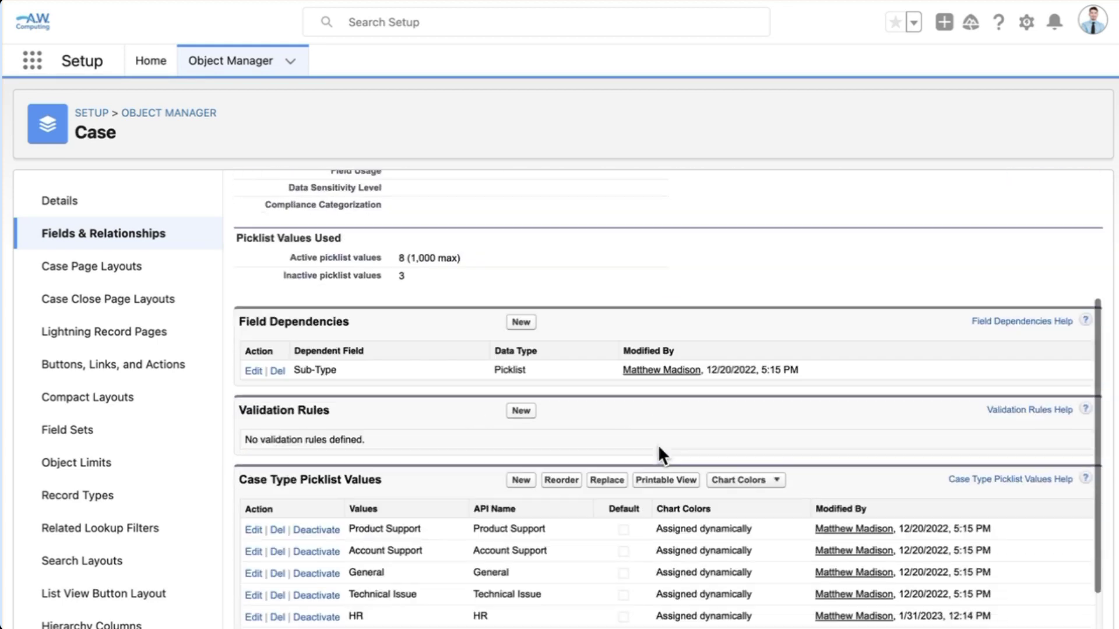
left_click(520, 332)
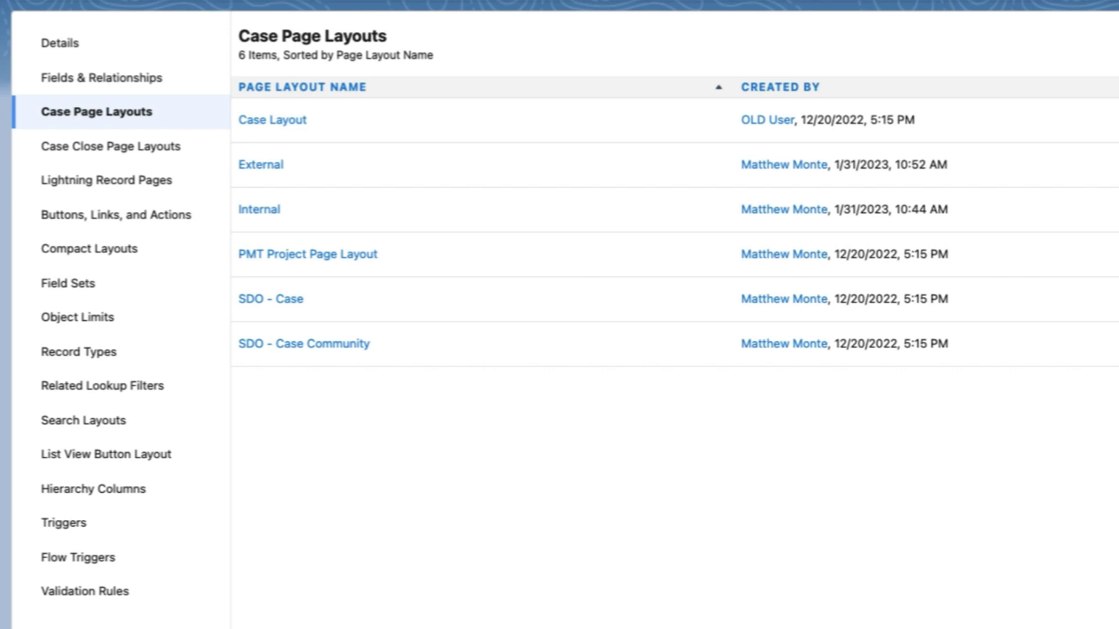
- Put the Case Record Type field into the Internal layout's Fields section and save it
left_click(259, 209)
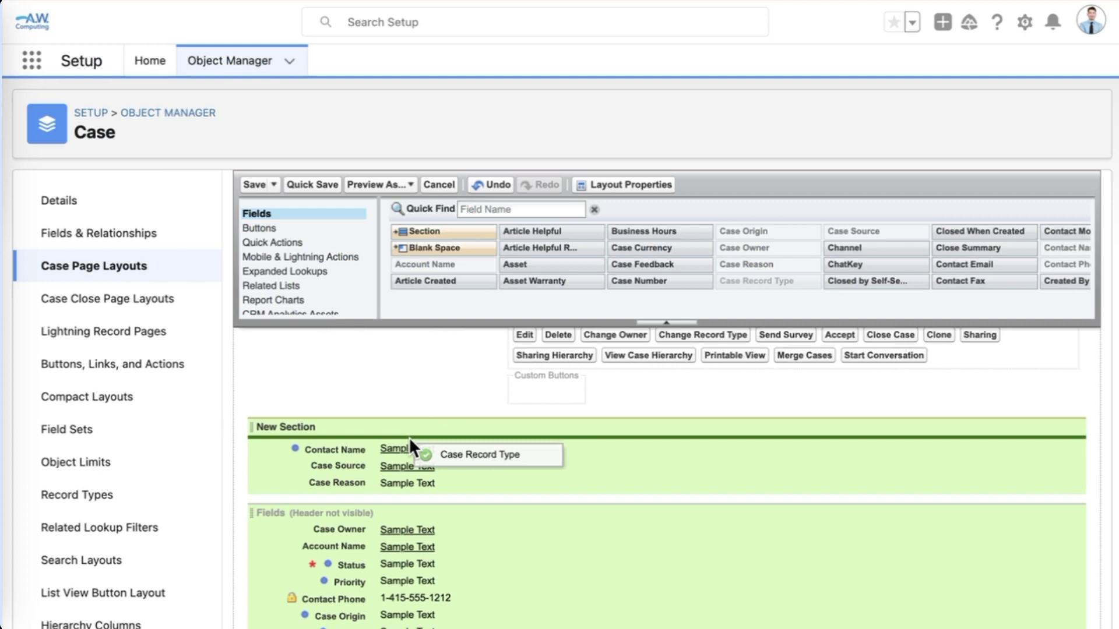
left_click_drag(410, 445, 370, 558)
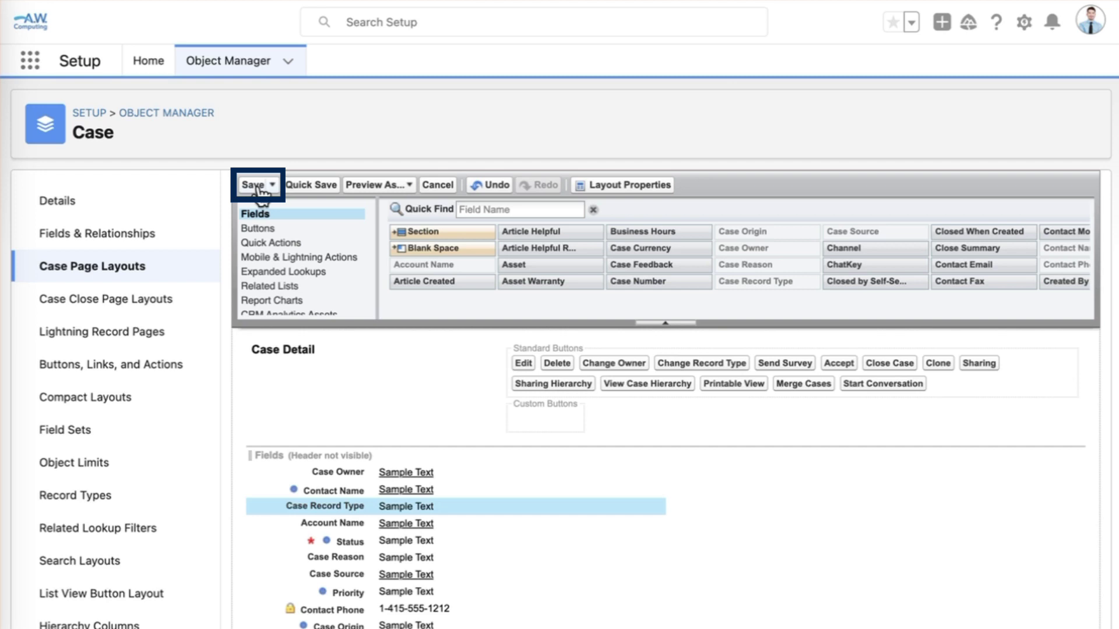
left_click(254, 186)
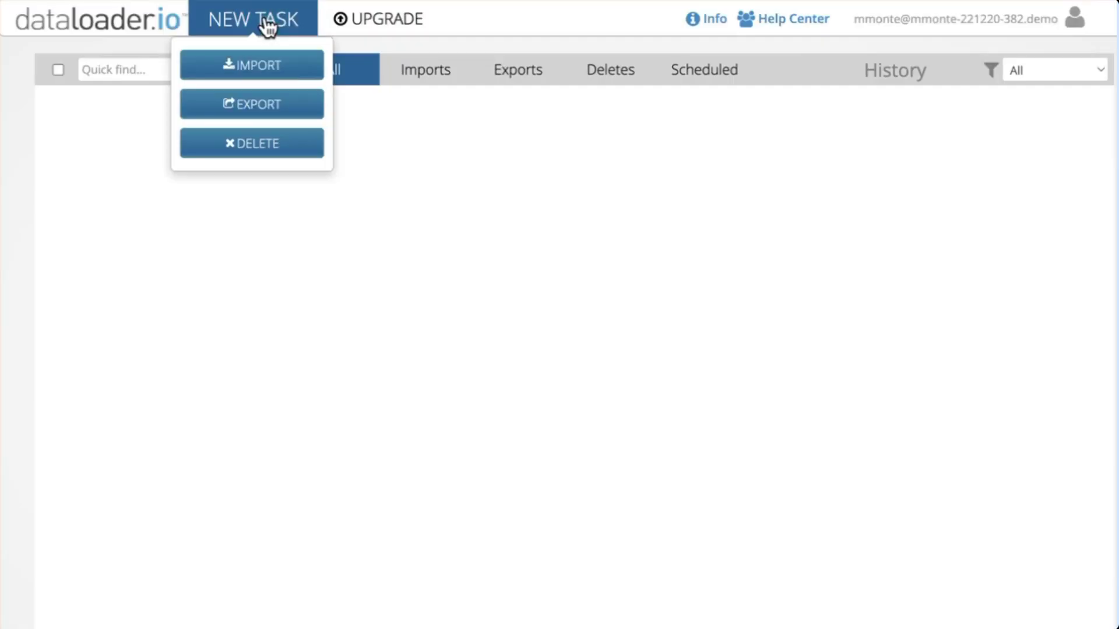
- Begin a new dataloader.io export task for Case records
left_click(268, 121)
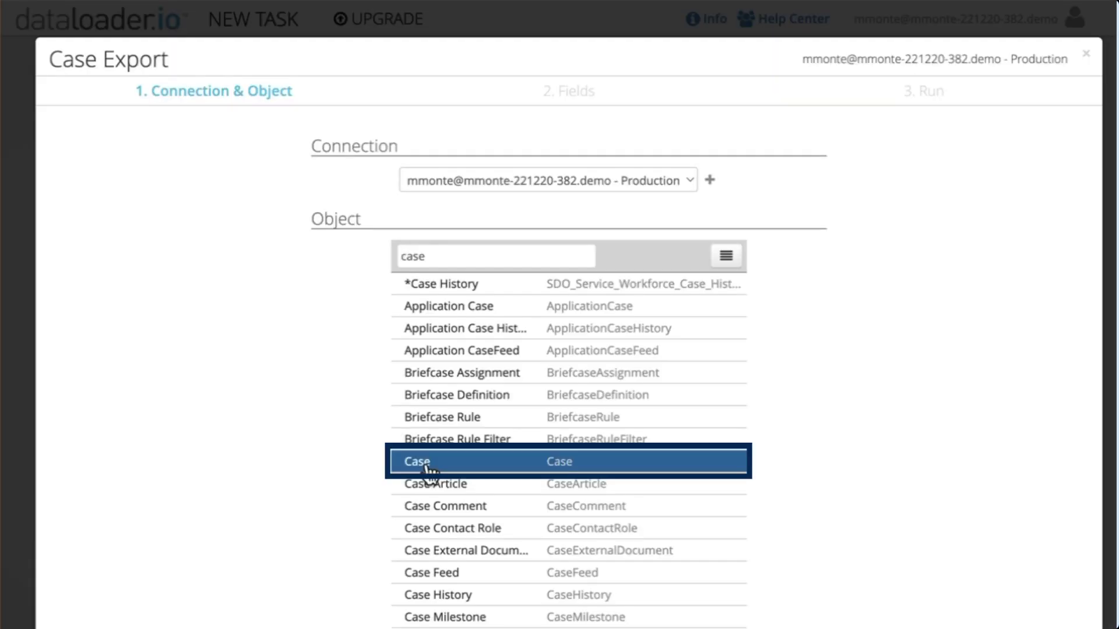